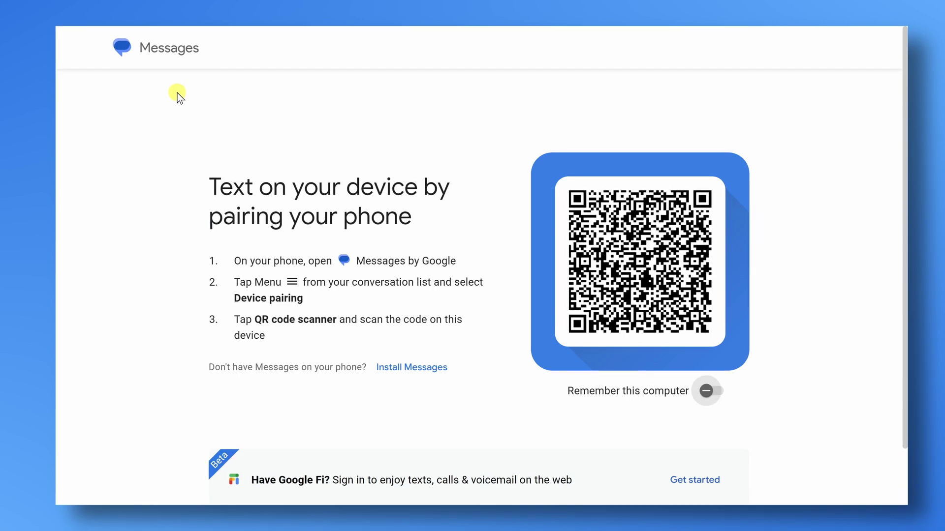
# Open the top conversation, the chat containing the cookie question and reaction GIF
pyautogui.click(196, 216)
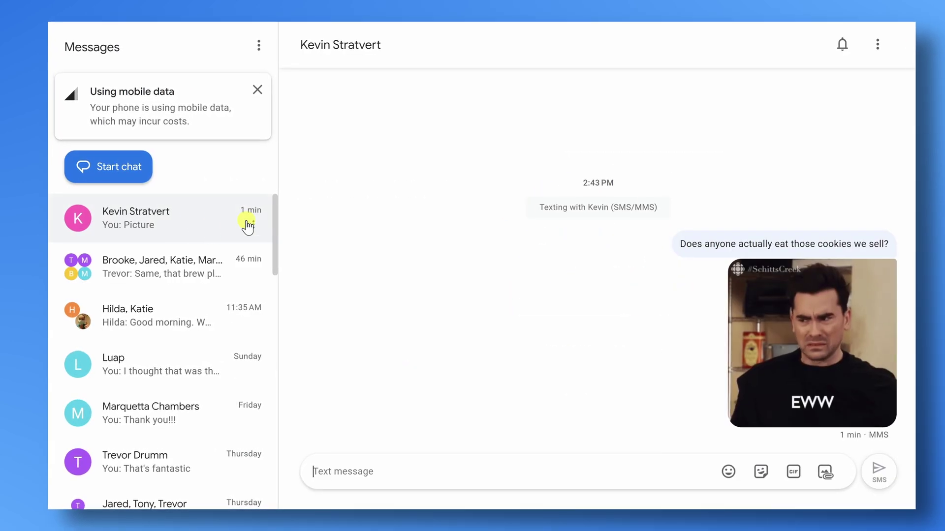
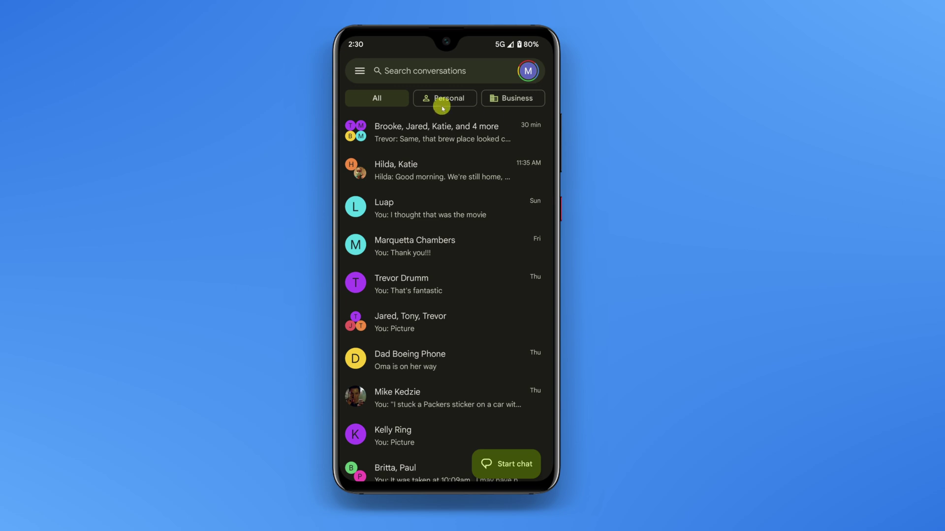
# Go to Device pairing from the menu and start the QR code scanner
pyautogui.click(360, 72)
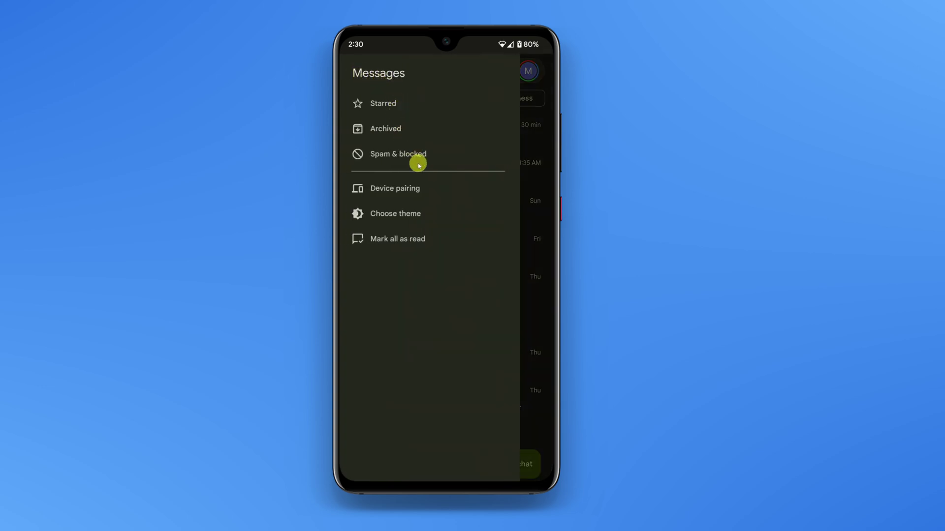
pyautogui.click(408, 191)
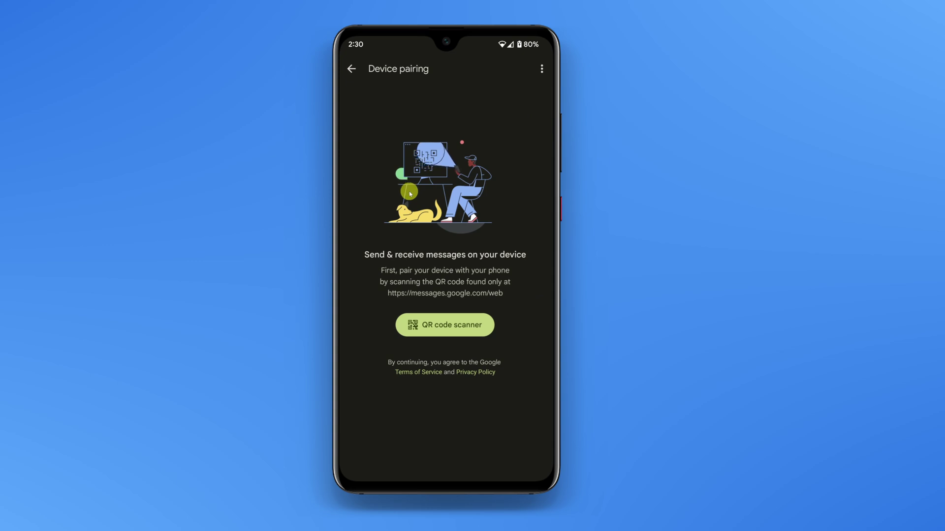
pyautogui.click(432, 332)
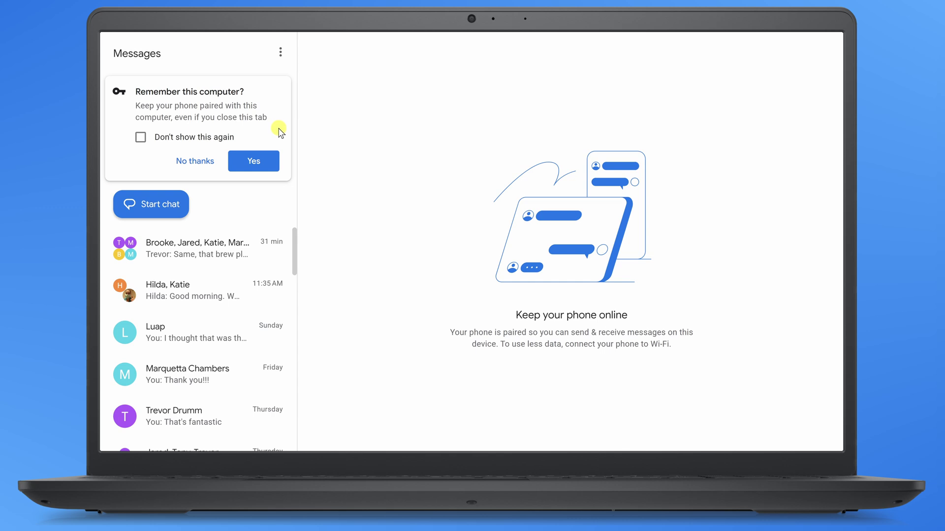
# Dismiss the Remember this computer card with No thanks
pyautogui.click(195, 161)
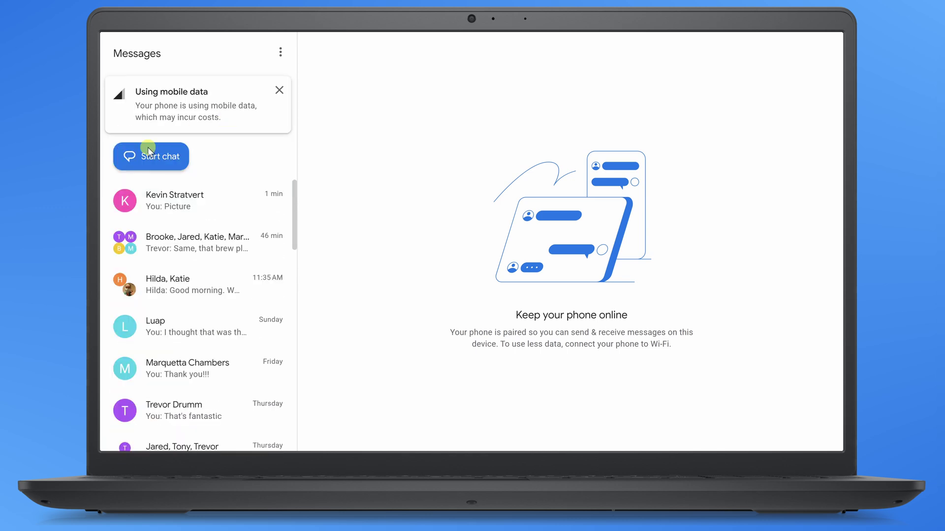
pyautogui.scroll(-2, 182, 210)
pyautogui.scroll(-2, 185, 218)
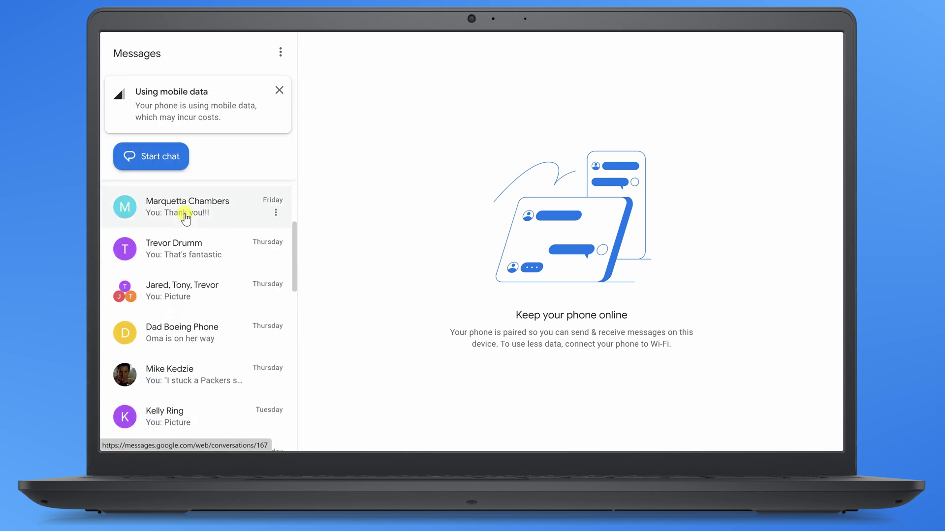
pyautogui.scroll(-2, 185, 218)
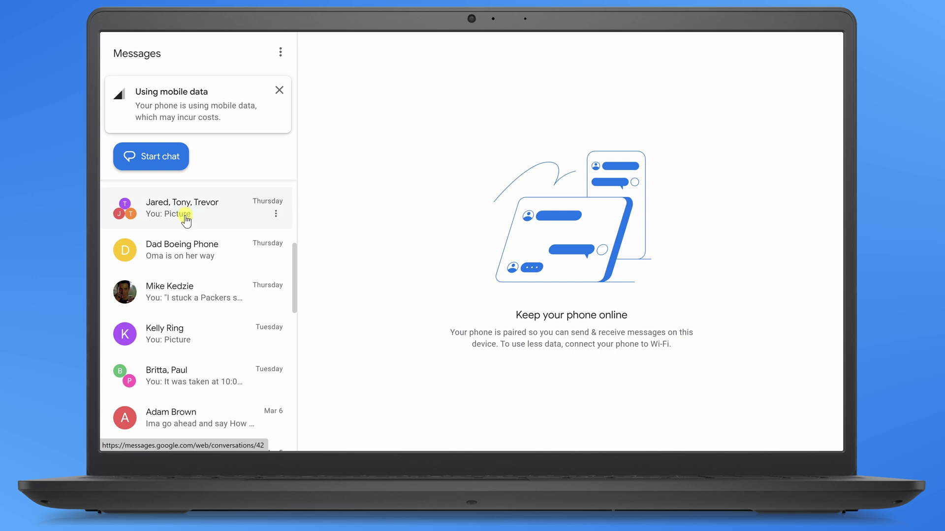
pyautogui.scroll(5, 185, 219)
# Open the top cookie-GIF conversation, focus its reply field, and exit full screen
pyautogui.click(226, 201)
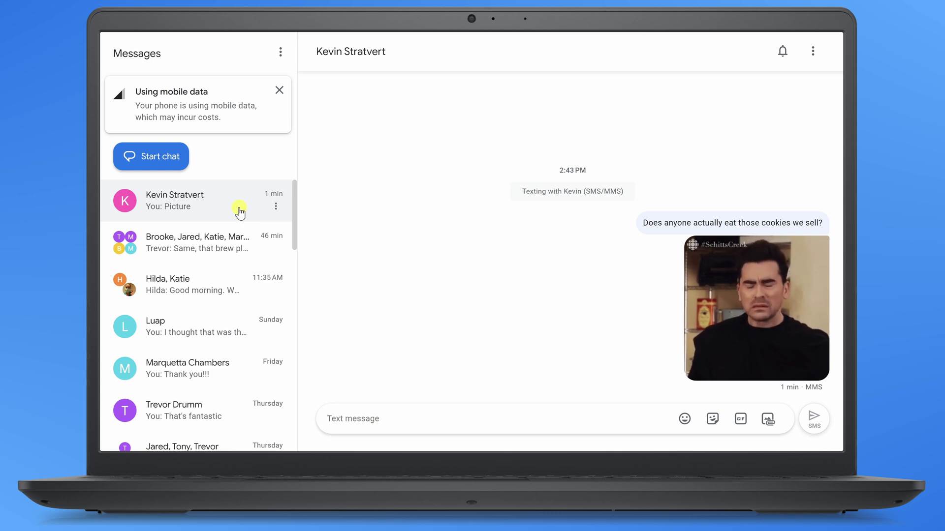
pyautogui.scroll(-2, 241, 213)
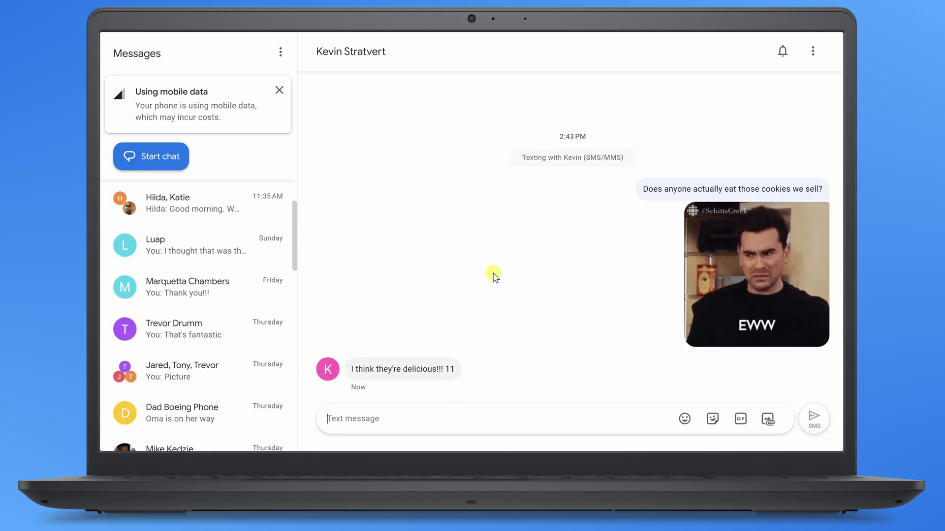
pyautogui.click(434, 417)
pyautogui.press('F11')
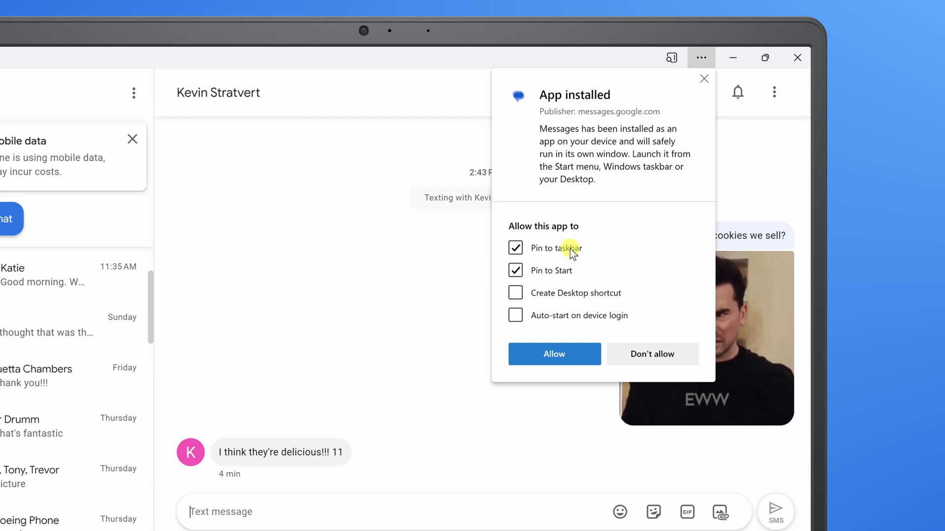
# Add a Messages desktop shortcut, allow the pinning choices, and launch the app from the desktop
pyautogui.click(562, 295)
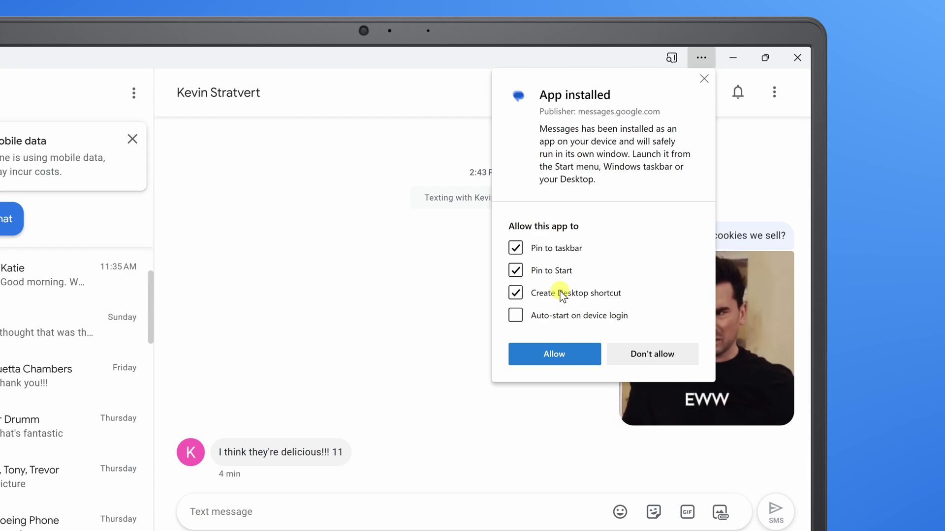
pyautogui.click(555, 360)
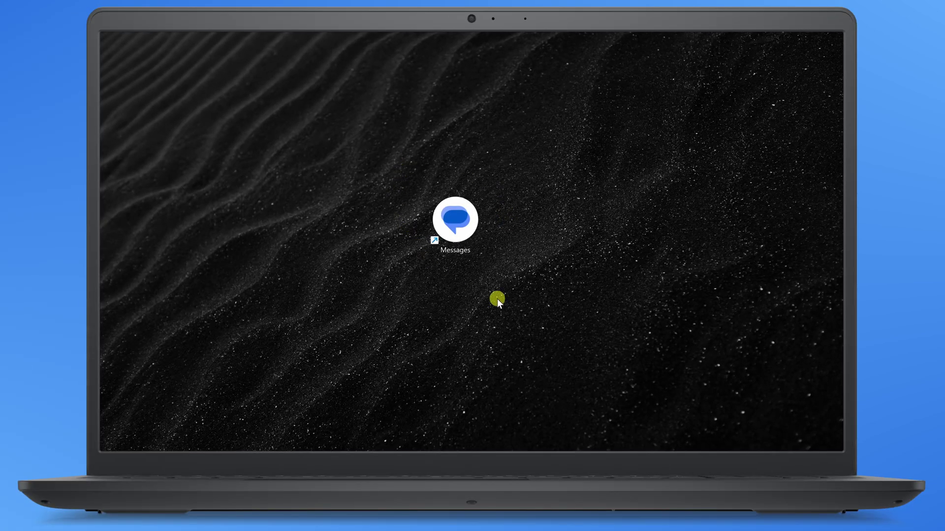
pyautogui.doubleClick(463, 223)
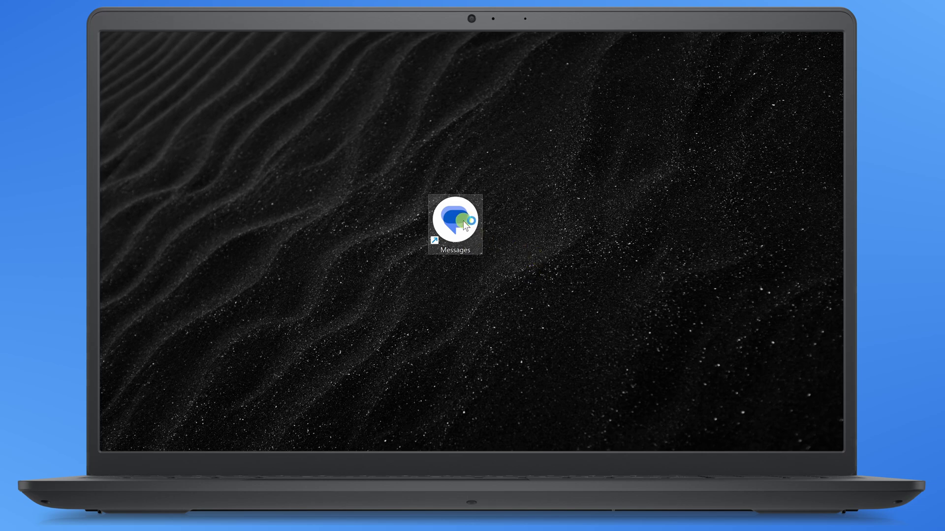